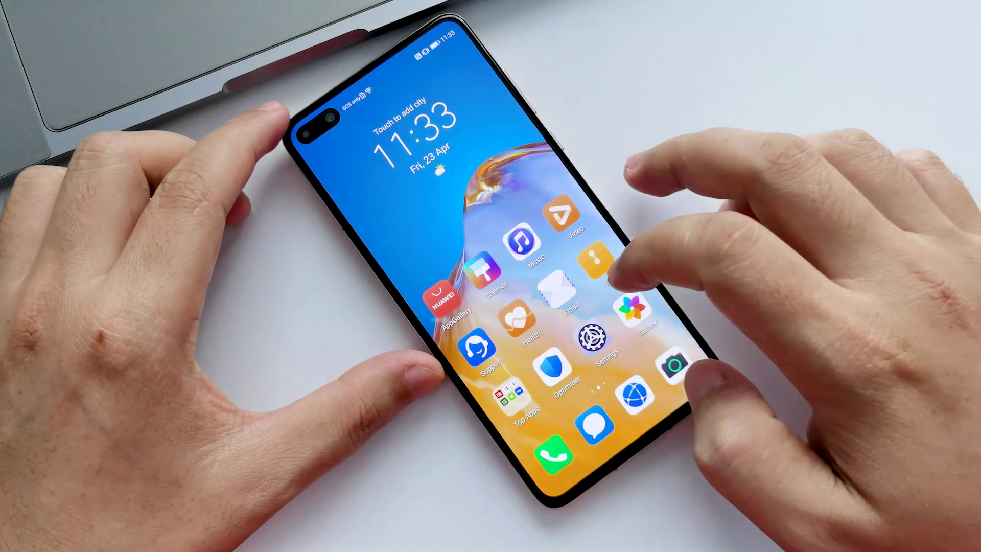
# Step: Try the Google services helper app and exit it after its unsupported message
pyautogui.click(521, 168)
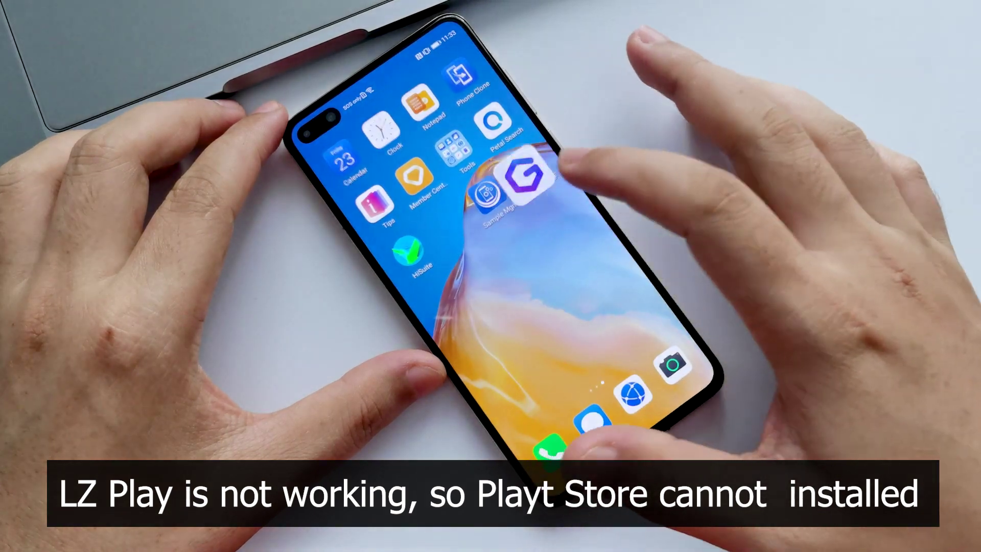
pyautogui.click(526, 166)
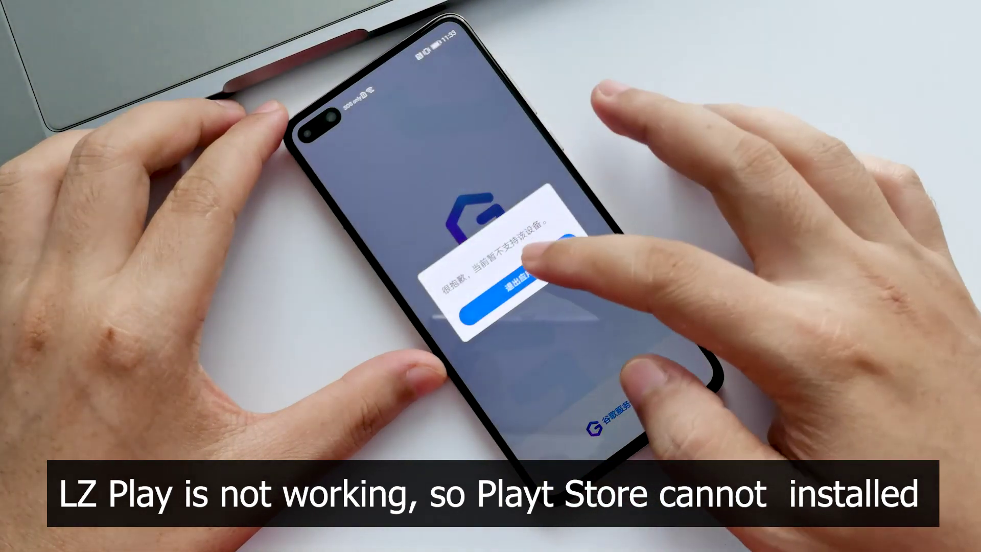
pyautogui.click(505, 302)
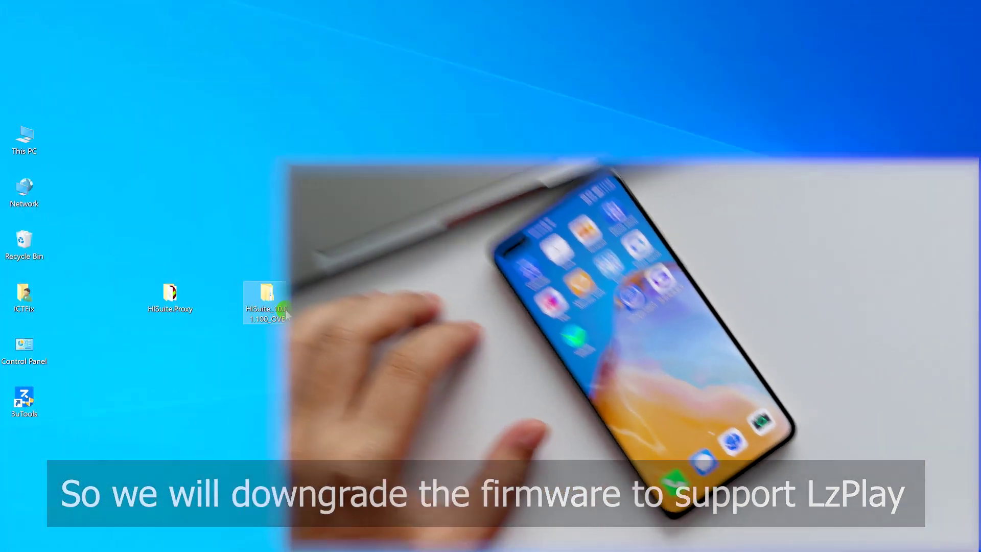
# Step: Inspect the browser page's full web address and select its error message text
pyautogui.moveTo(285, 310); pyautogui.dragTo(186, 305)
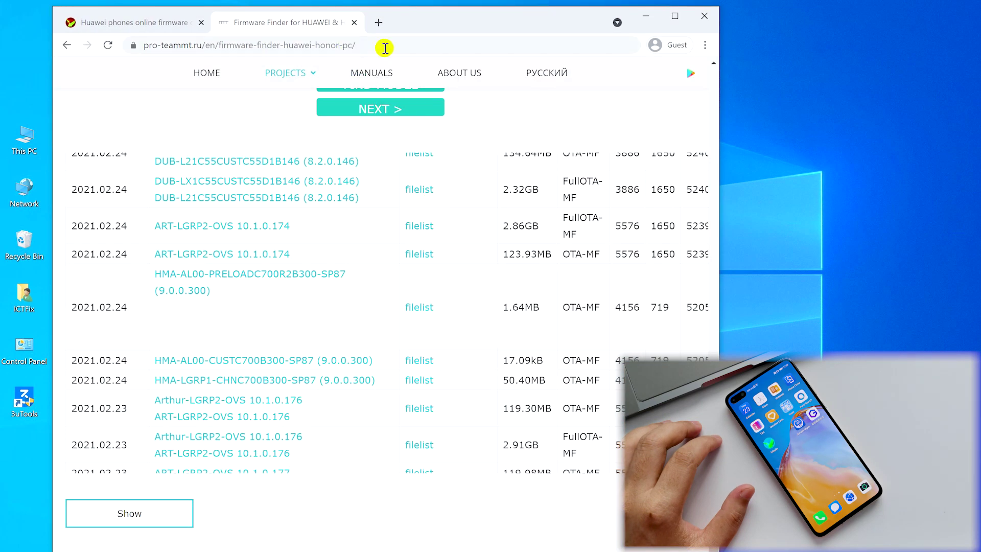
pyautogui.click(384, 48)
pyautogui.click(227, 46)
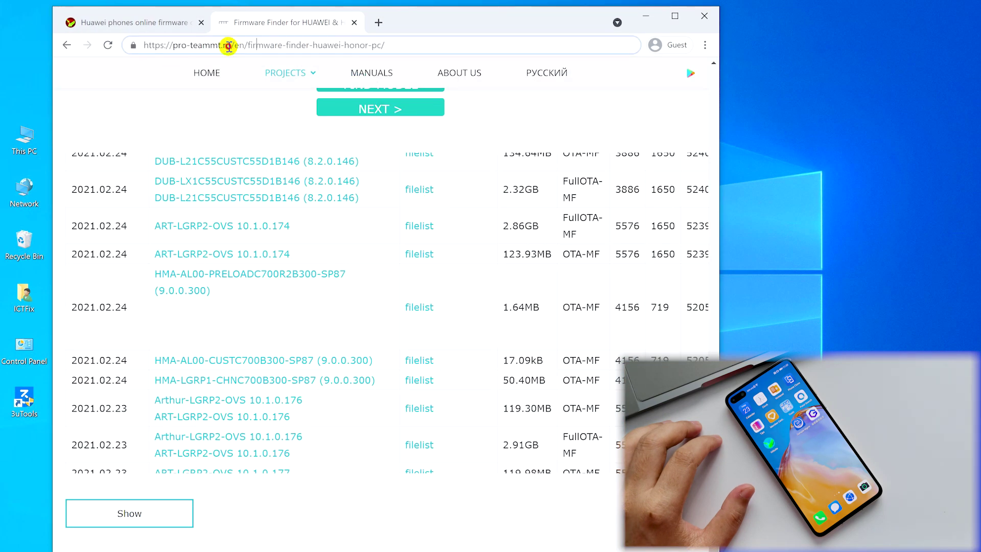
pyautogui.click(223, 198)
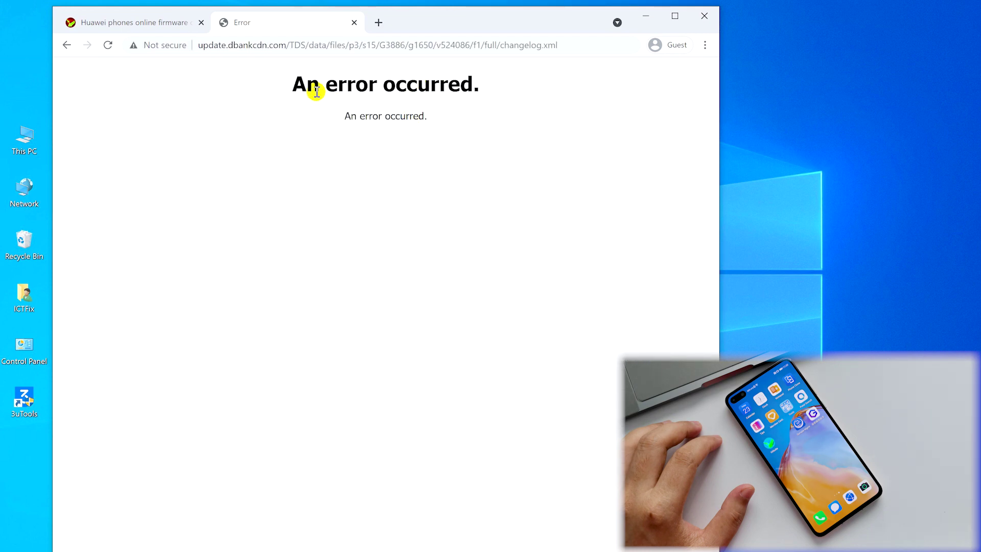
pyautogui.moveTo(284, 80); pyautogui.dragTo(501, 125)
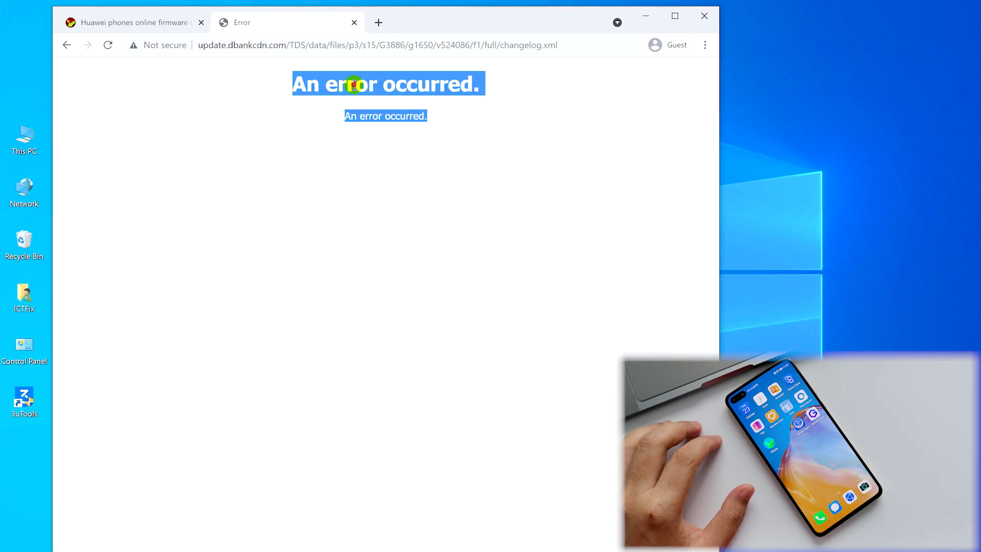
# Step: Switch to the Huawei Firm Finder page and view its full address
pyautogui.click(141, 22)
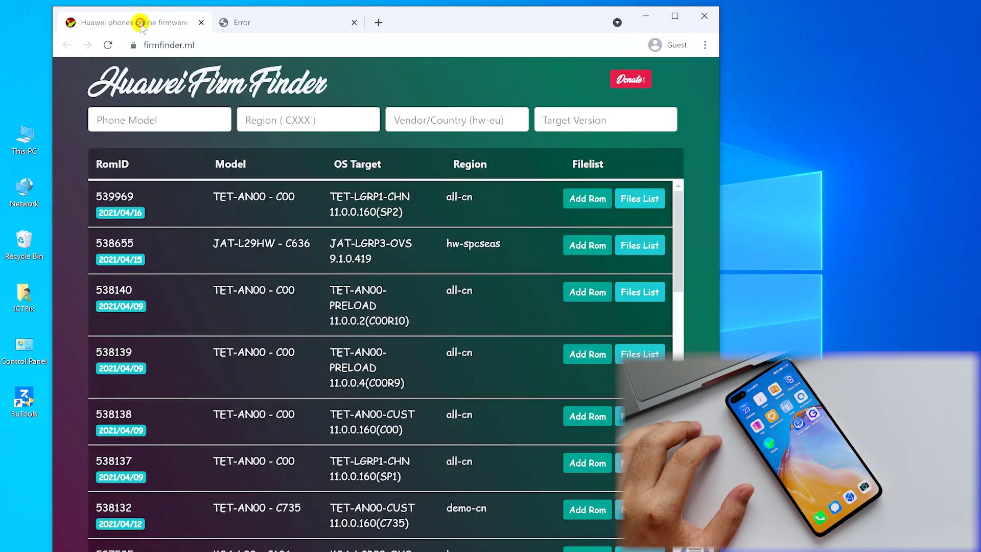
pyautogui.click(227, 46)
pyautogui.click(219, 45)
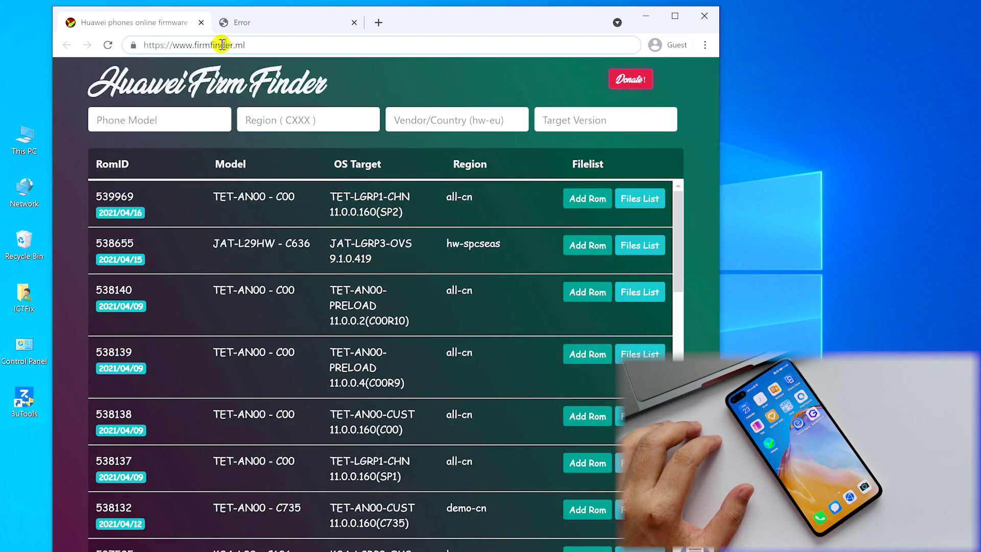
pyautogui.scroll(-8, 480, 299)
pyautogui.scroll(8, 480, 298)
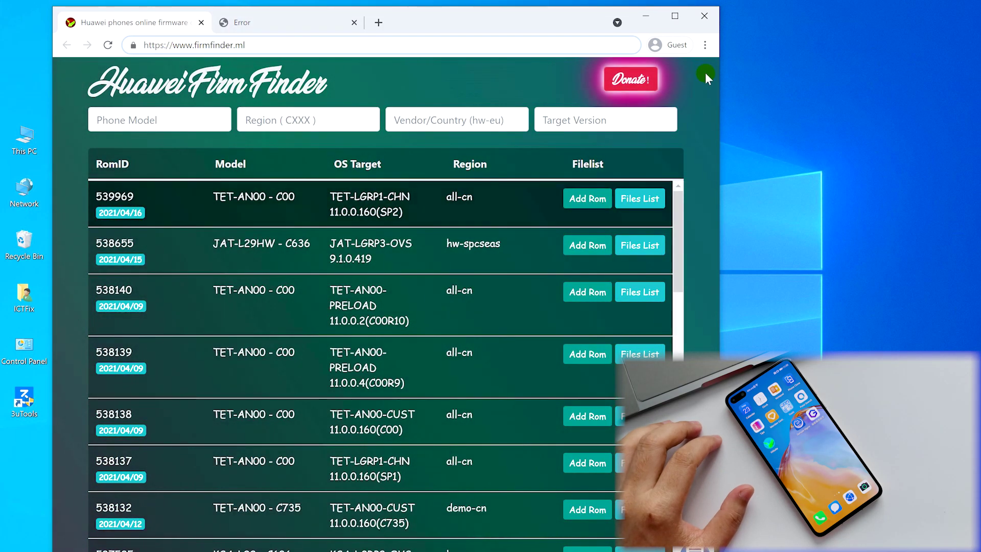
# Step: Locate the HiSuite installer inside the HiSuite_10.0.1.100_OVE download folder and run it
pyautogui.click(646, 15)
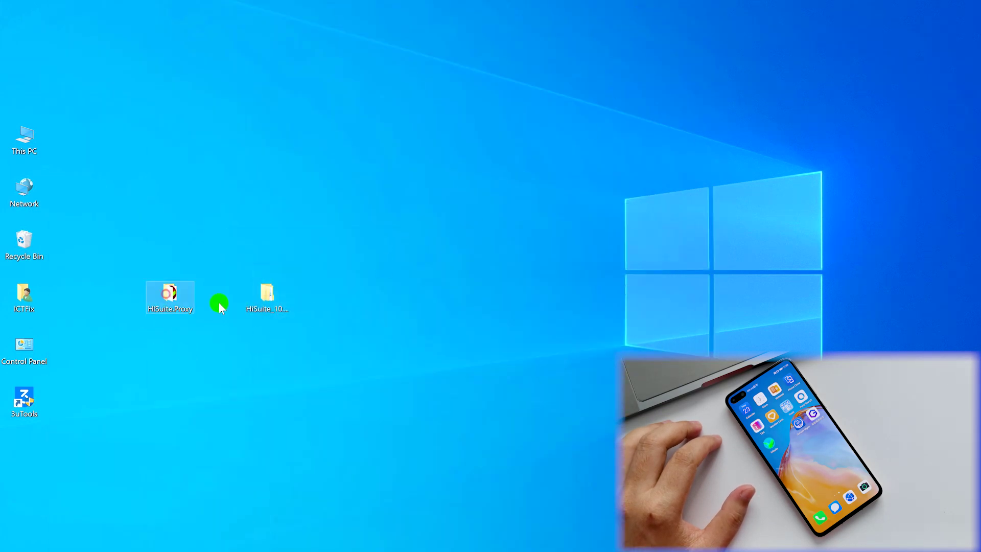
pyautogui.click(169, 294)
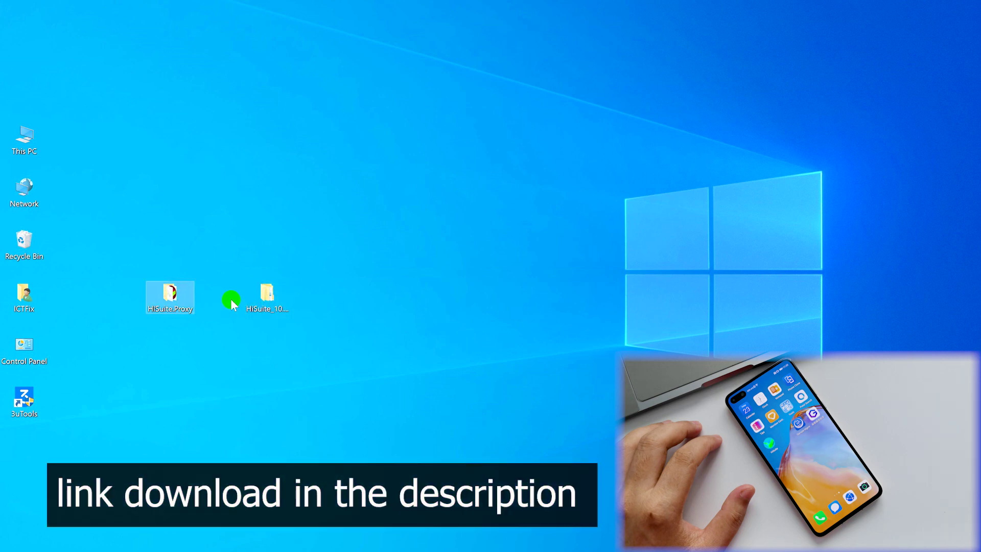
pyautogui.doubleClick(266, 294)
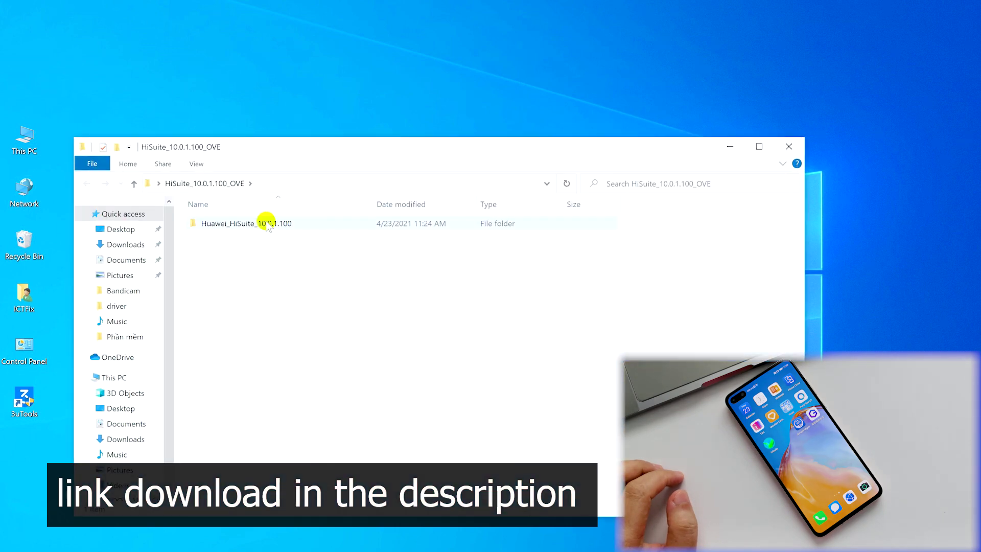
pyautogui.doubleClick(266, 223)
pyautogui.click(235, 225)
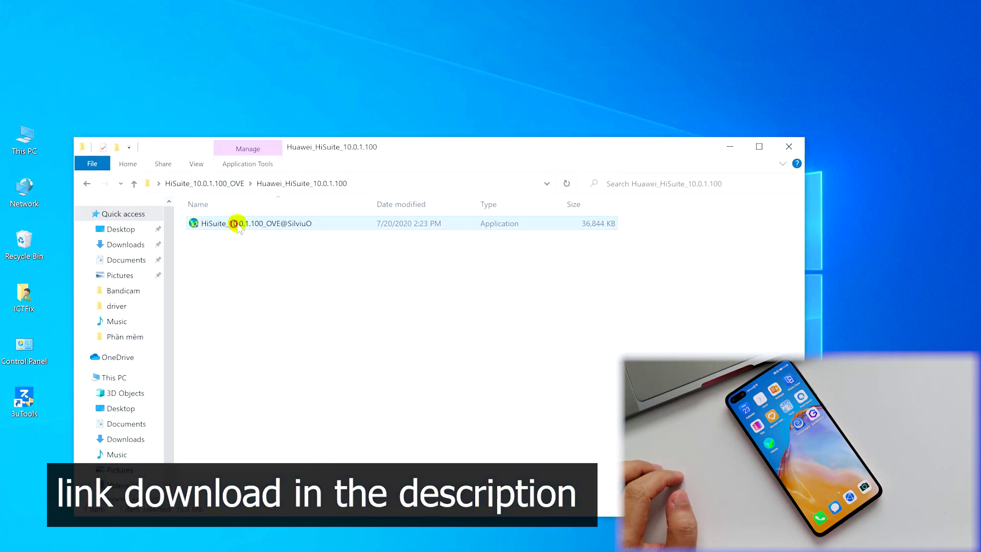
pyautogui.click(729, 147)
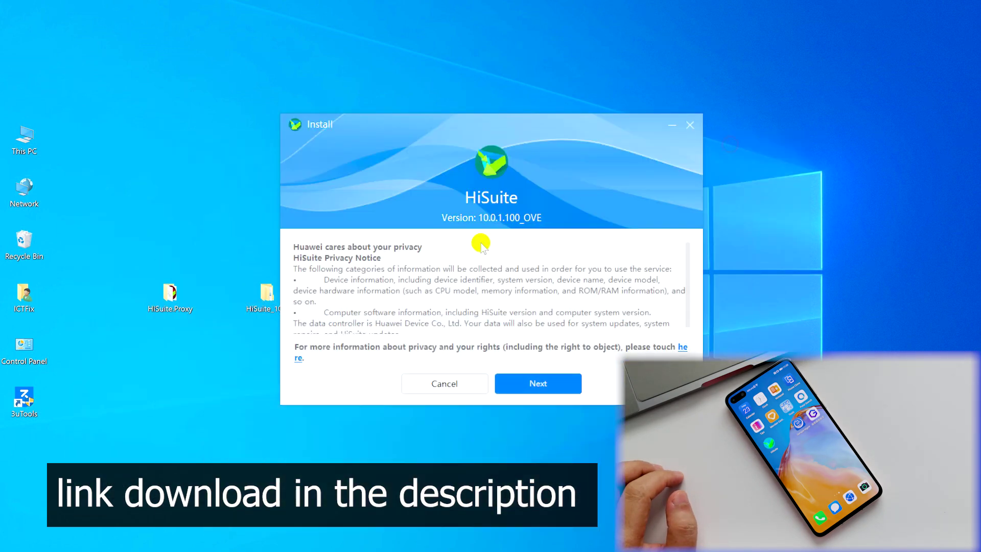
# Step: Install HiSuite 10.0.1.100, decline the 11.0.0.500 update, and open the HISuite.Proxy folder
pyautogui.click(527, 377)
pyautogui.moveTo(415, 126); pyautogui.dragTo(328, 150)
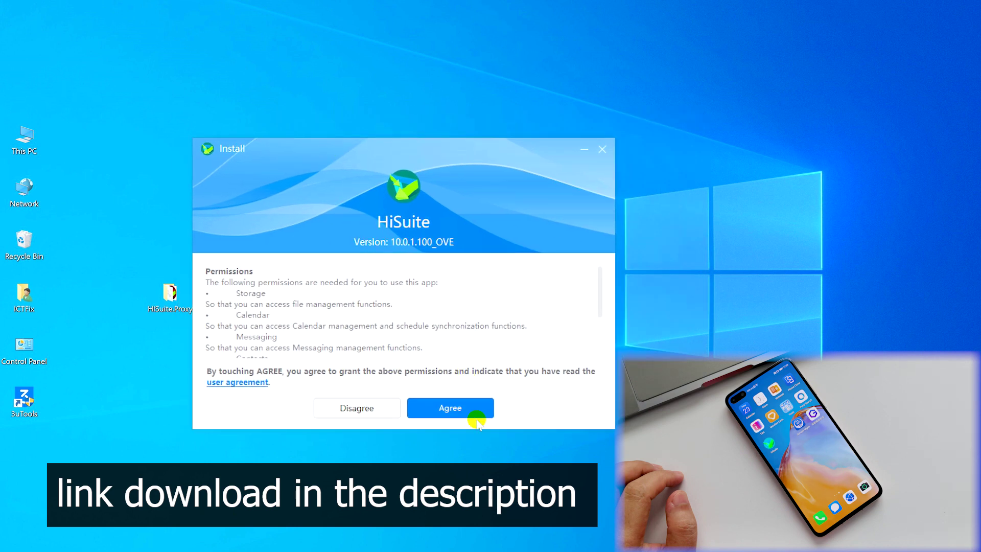
pyautogui.click(477, 416)
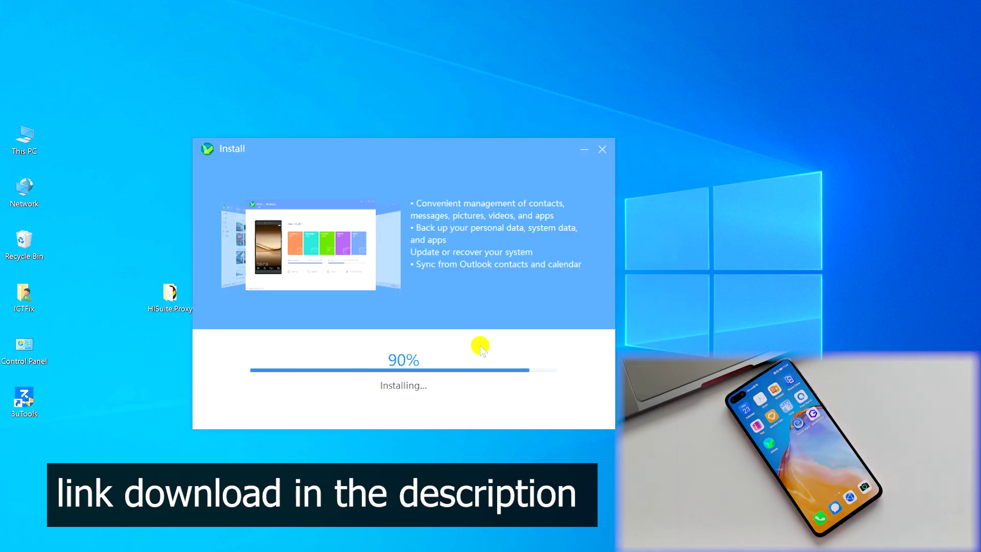
pyautogui.click(419, 400)
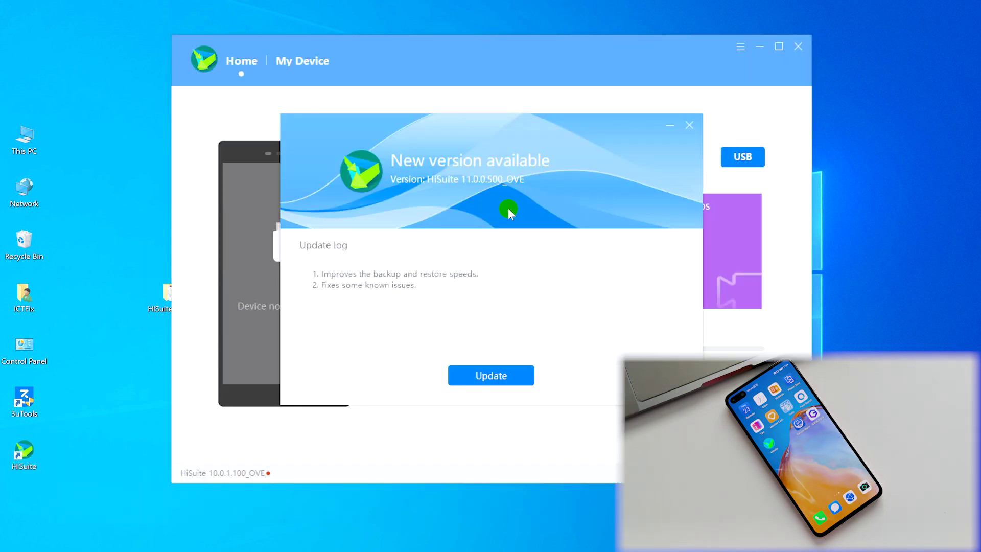
pyautogui.click(690, 123)
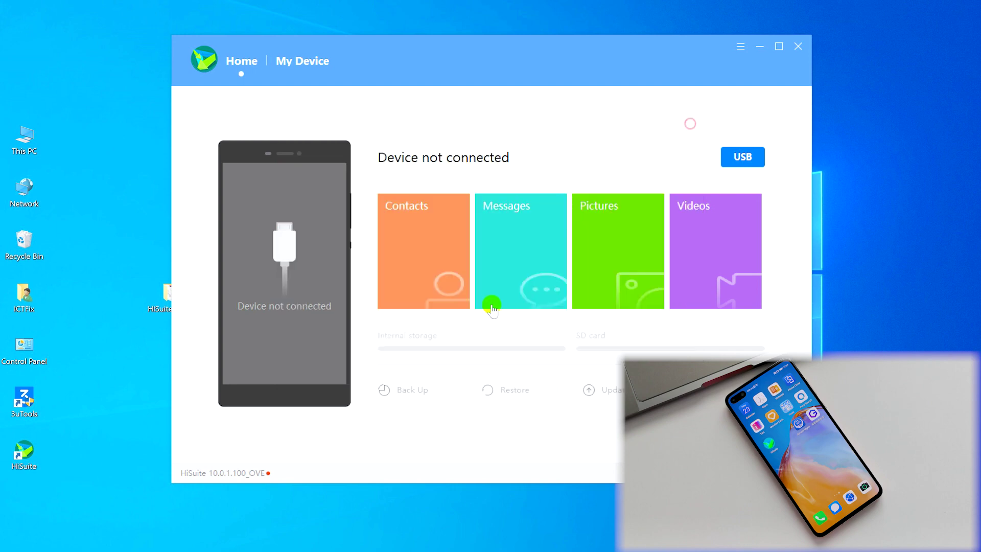
pyautogui.click(758, 48)
pyautogui.doubleClick(189, 289)
# Step: Launch HiSuite Proxy from the HISuite.Proxy folder and allow it through the Windows firewall
pyautogui.click(259, 266)
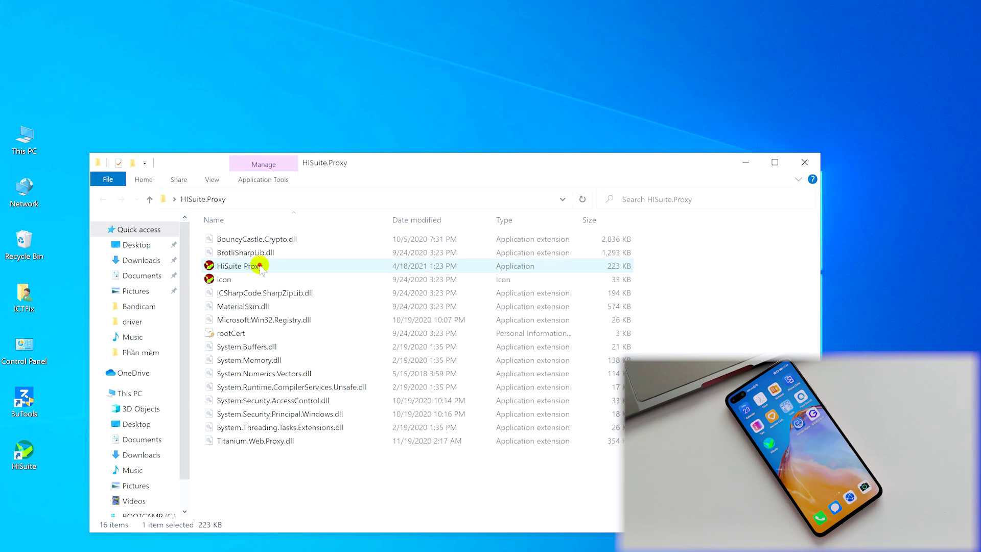
pyautogui.click(746, 164)
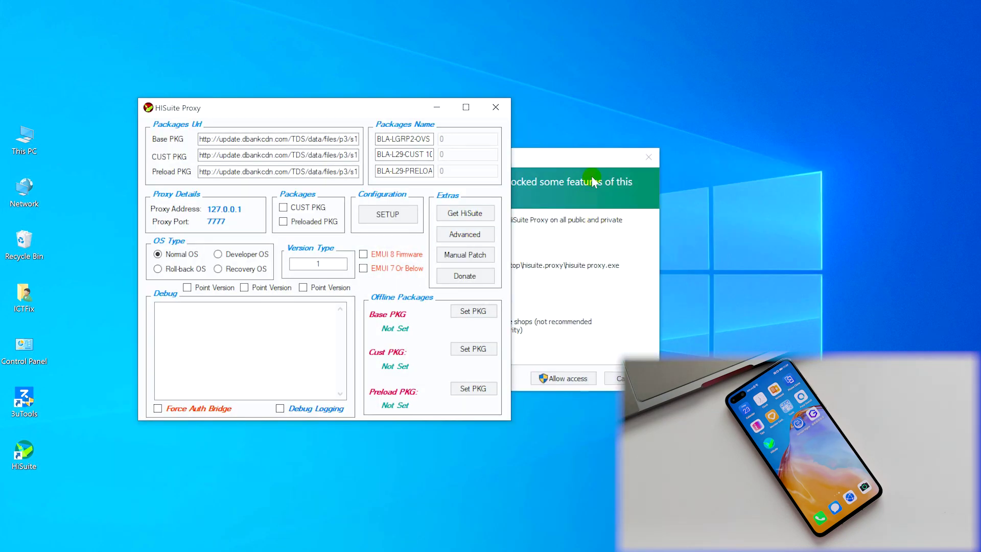
pyautogui.click(591, 193)
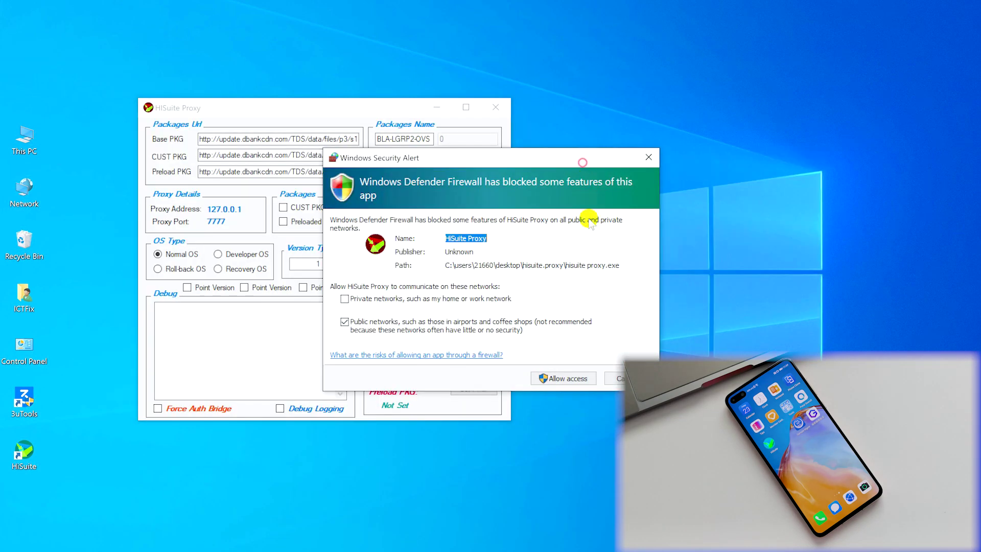
pyautogui.click(572, 379)
pyautogui.moveTo(299, 118)
pyautogui.mouseDown()
pyautogui.moveTo(278, 140)
pyautogui.moveTo(289, 132)
pyautogui.mouseUp()
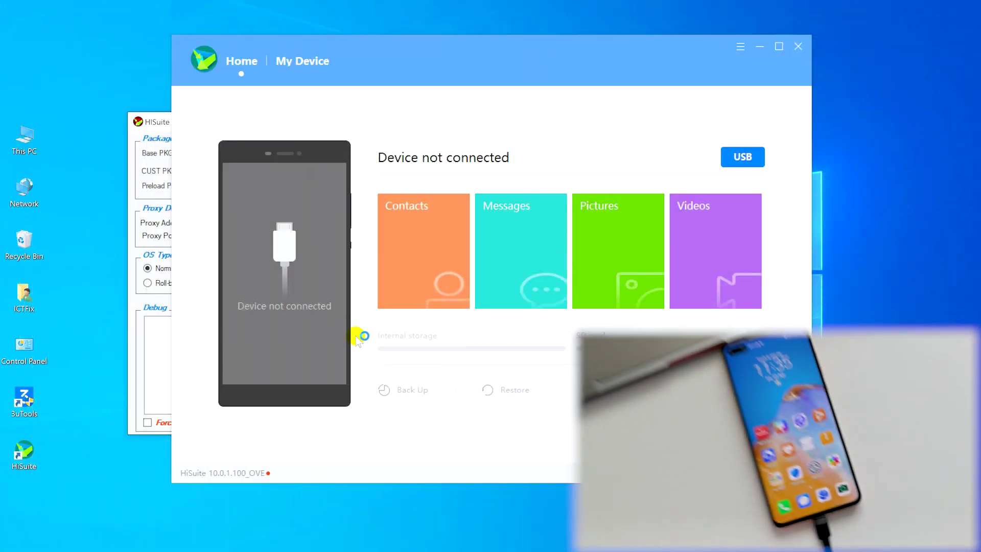
# Step: Connect the phone over USB, confirm its authorisation, and submit the verification code
pyautogui.click(735, 157)
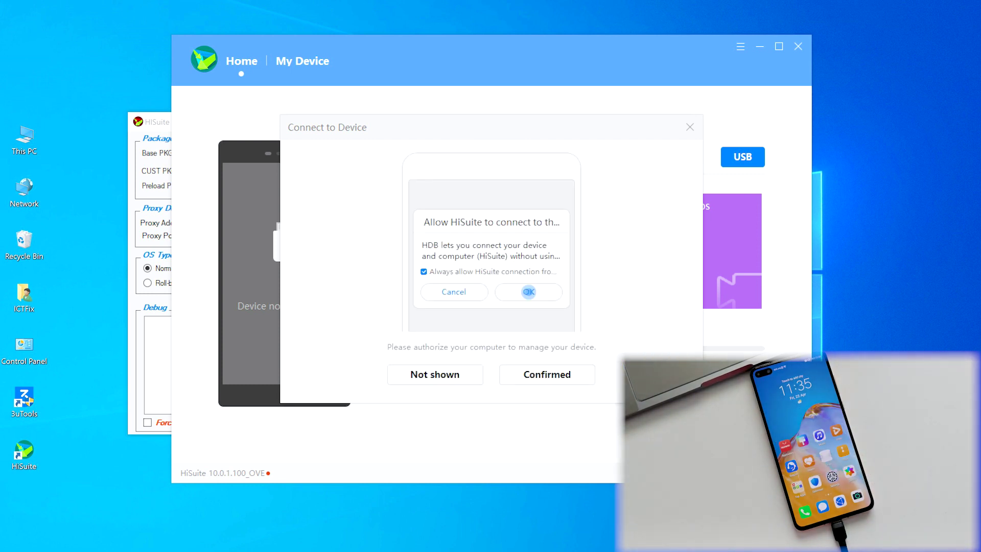
pyautogui.click(542, 377)
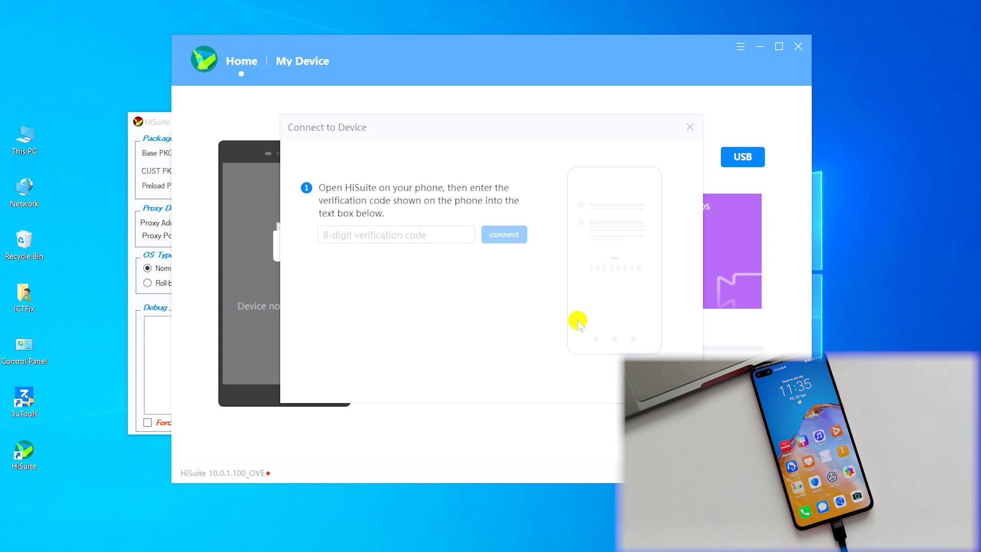
pyautogui.click(441, 231)
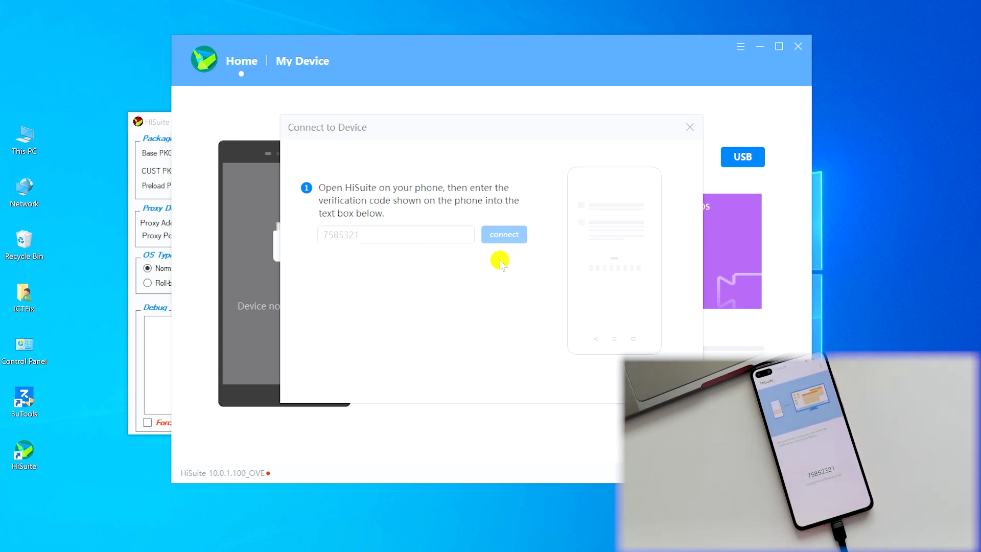
pyautogui.click(500, 235)
pyautogui.click(504, 235)
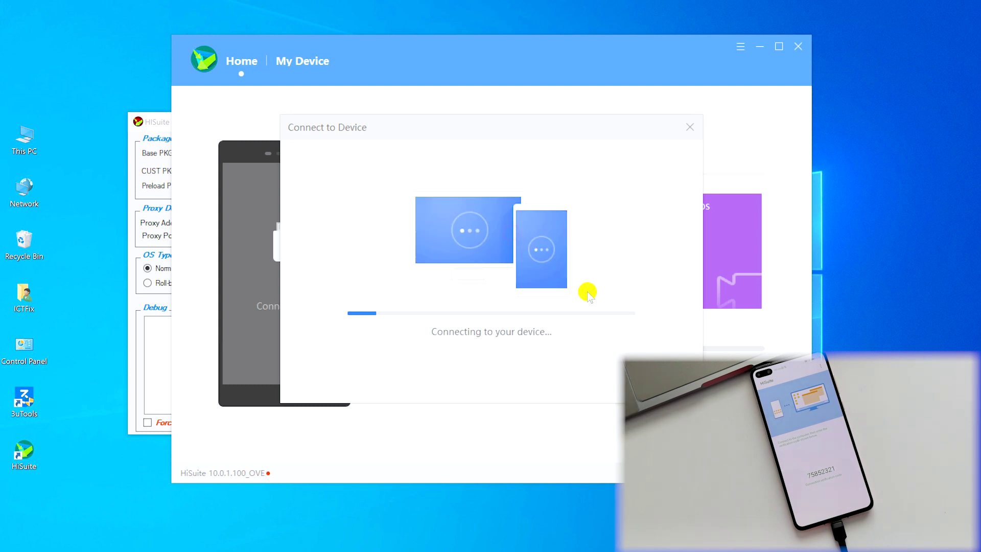
# Step: Dismiss the IMEI note and run Update to check the ANA-NX9 for new firmware
pyautogui.click(474, 317)
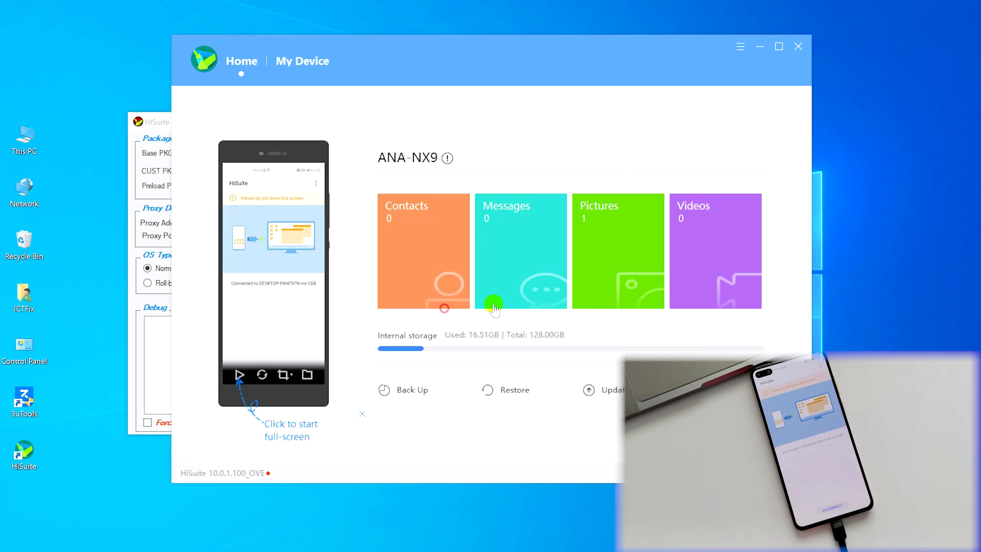
pyautogui.click(612, 391)
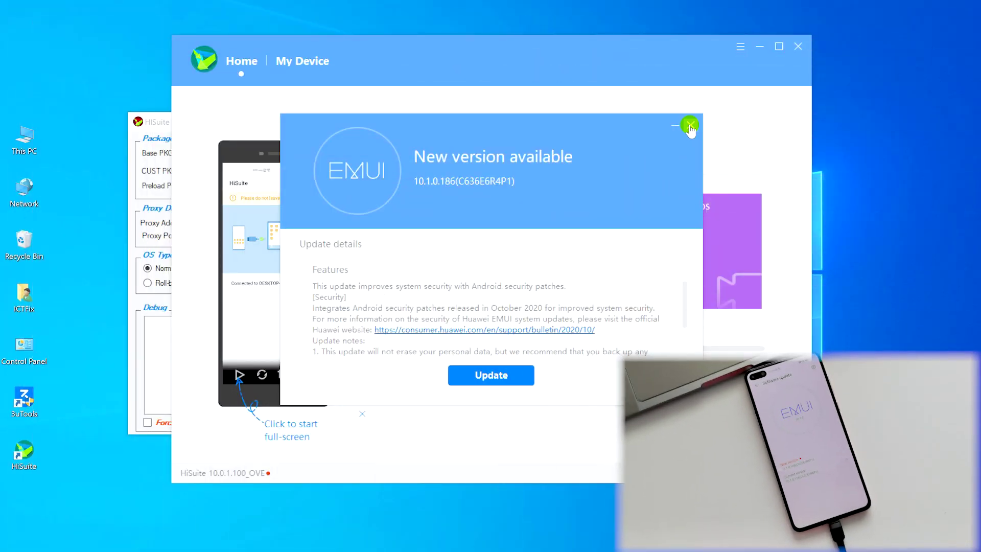
# Step: Close HiSuite, run HiSuite Proxy's SETUP, and close the console once patching finishes
pyautogui.click(689, 125)
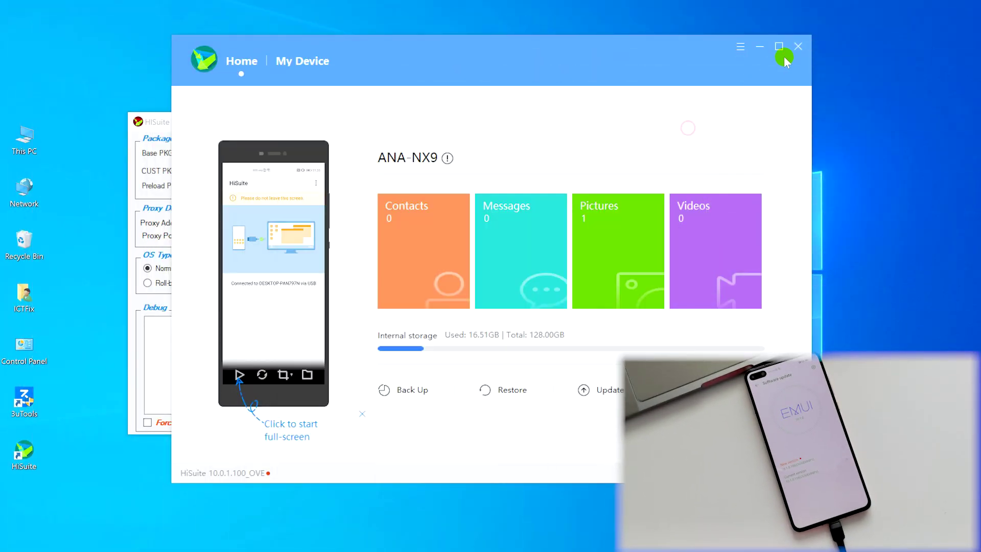
pyautogui.click(798, 46)
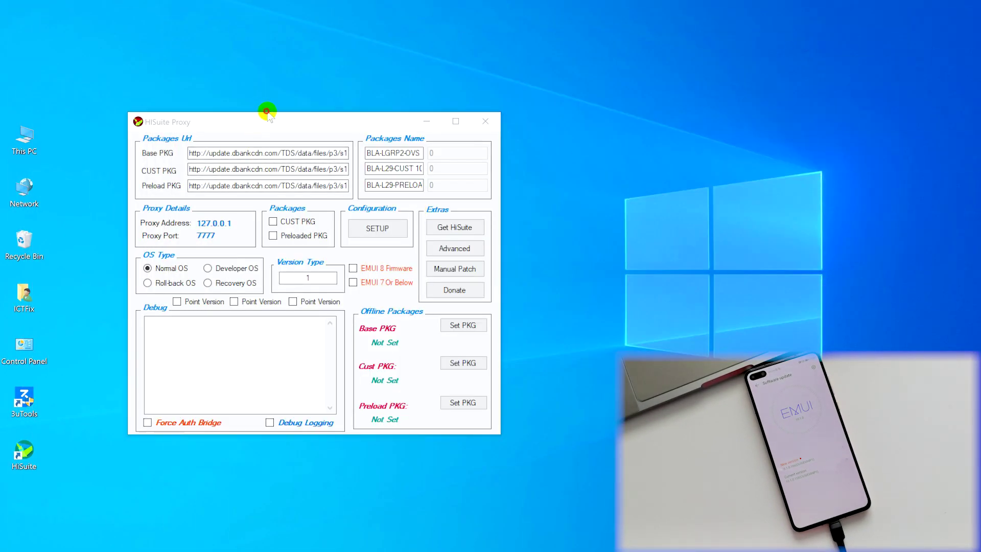
pyautogui.moveTo(276, 112); pyautogui.dragTo(258, 101)
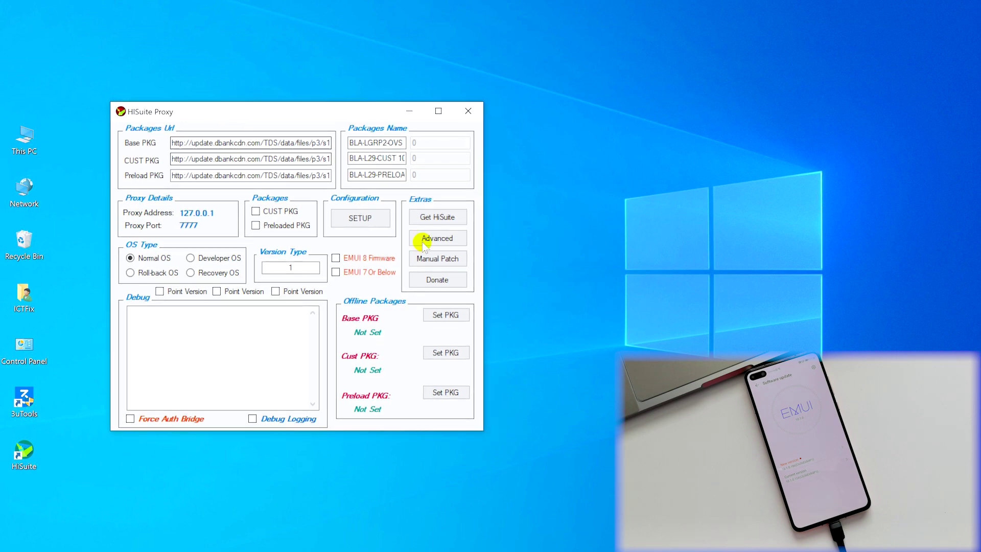
pyautogui.click(366, 219)
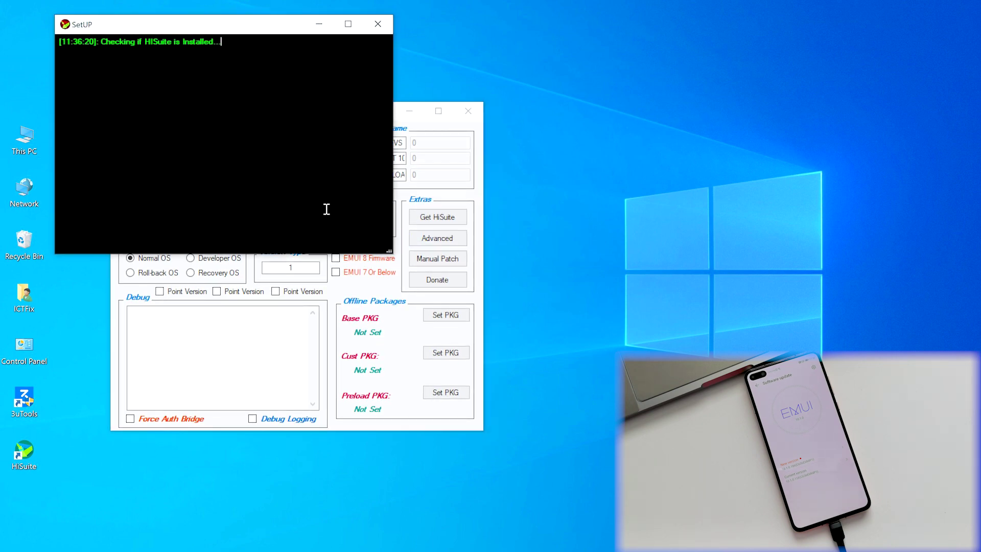
pyautogui.moveTo(181, 32); pyautogui.dragTo(204, 107)
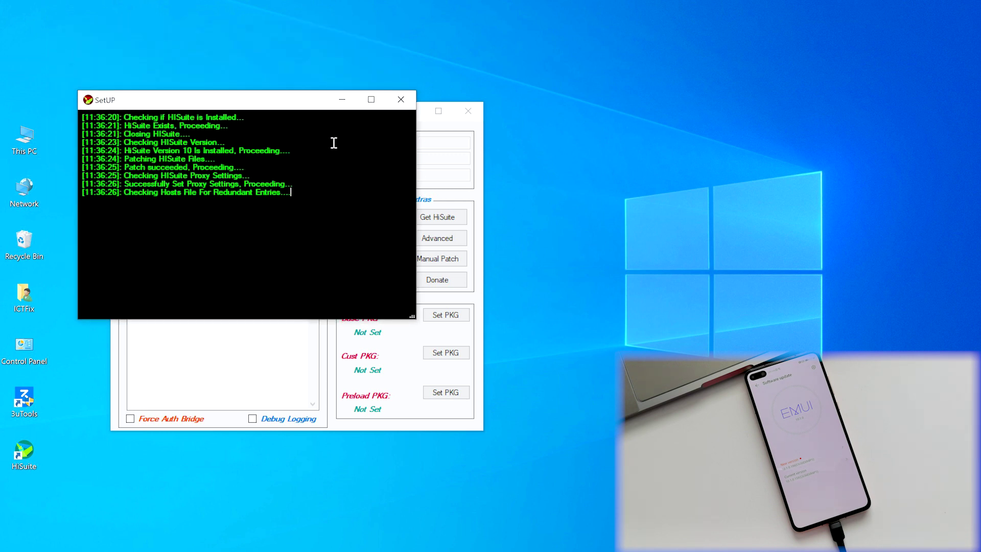
pyautogui.click(396, 101)
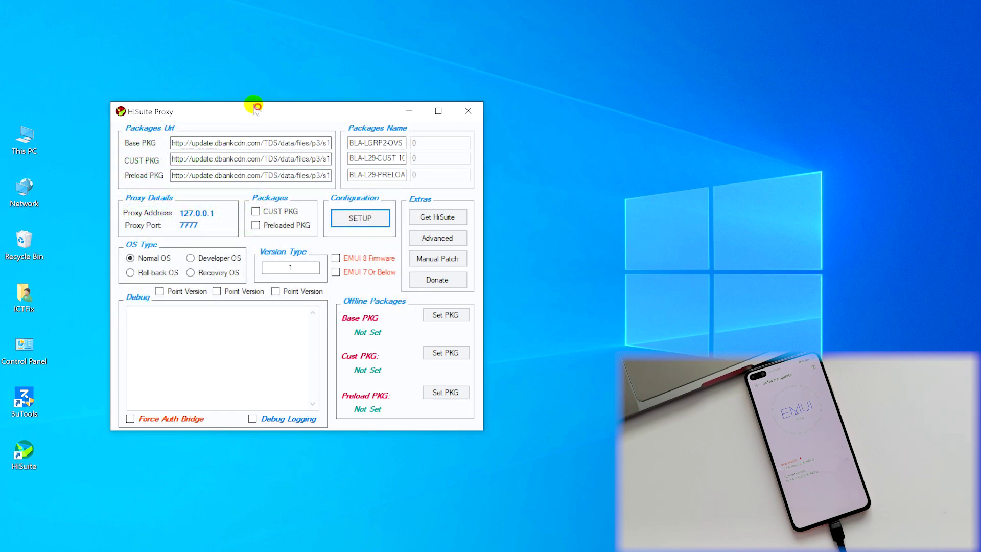
# Step: Delete the Base, CUST and Preload PKG addresses in HiSuite Proxy
pyautogui.moveTo(257, 108); pyautogui.dragTo(252, 105)
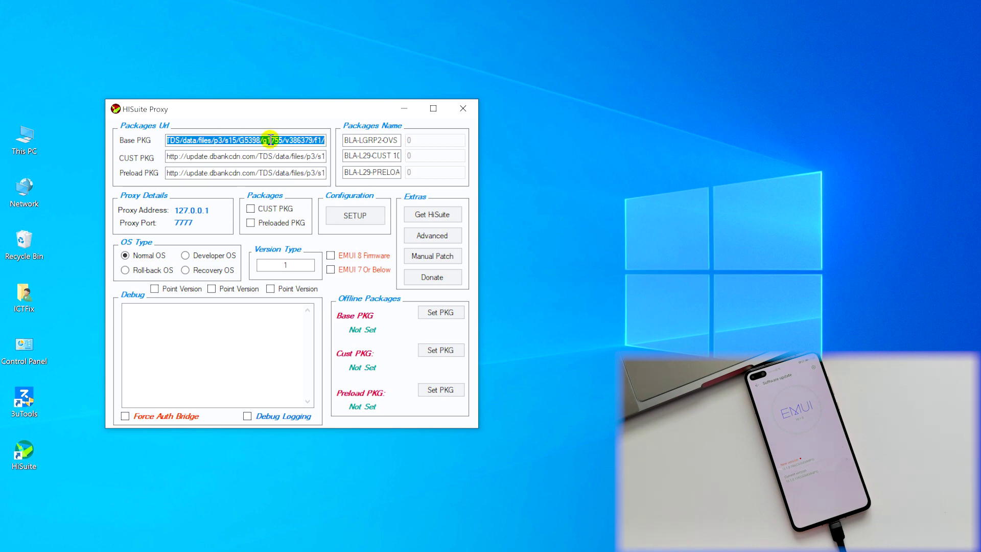
pyautogui.rightClick(271, 140)
pyautogui.click(296, 210)
pyautogui.rightClick(235, 156)
pyautogui.click(262, 221)
pyautogui.rightClick(237, 172)
pyautogui.click(267, 239)
# Step: Clear all three package name fields
pyautogui.moveTo(345, 140); pyautogui.dragTo(394, 172)
pyautogui.press('Delete')
pyautogui.rightClick(378, 156)
pyautogui.click(409, 222)
pyautogui.rightClick(378, 172)
pyautogui.click(409, 239)
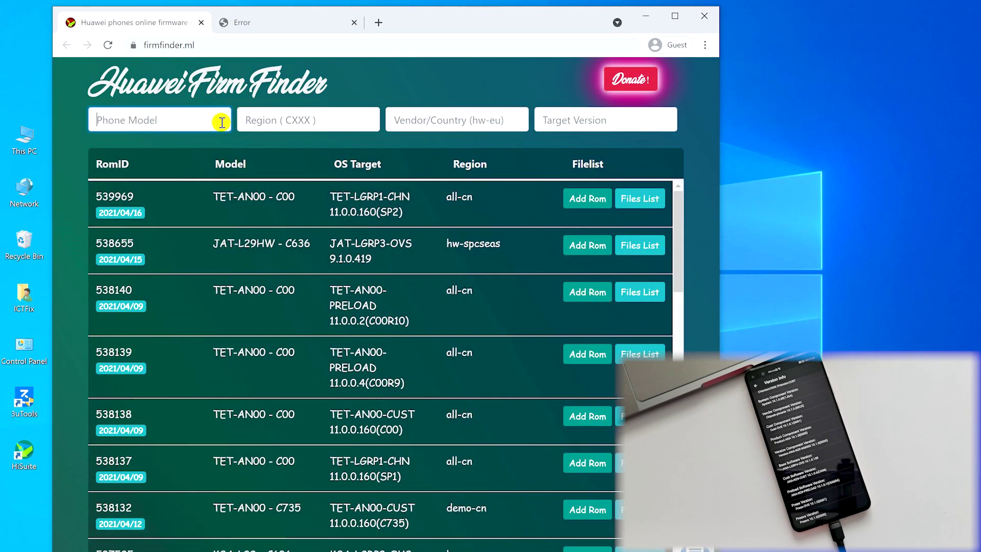
# Step: Filter Firm Finder by ANA-N29 and C636 and add the 10.1.0.114 build in row 382829
pyautogui.write('ANA')
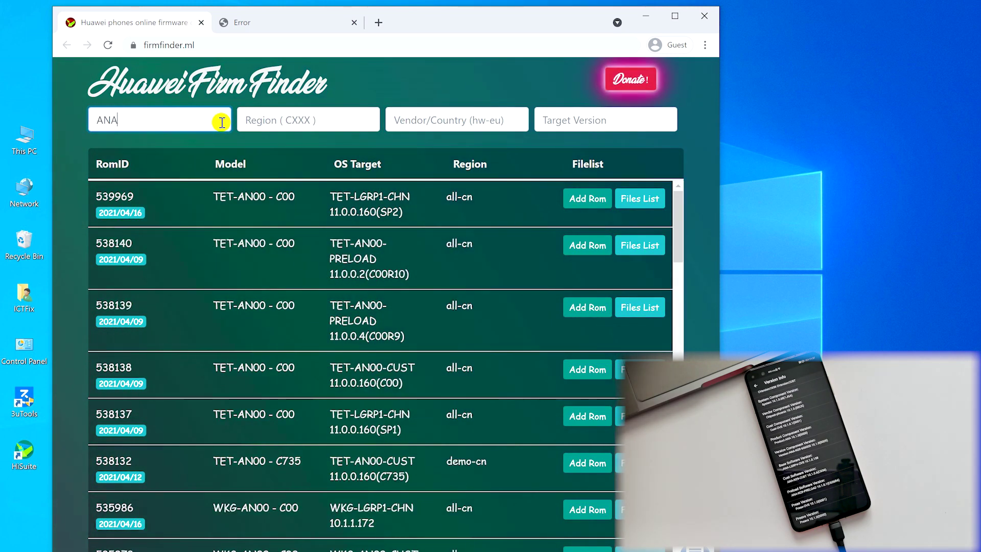
pyautogui.write('-')
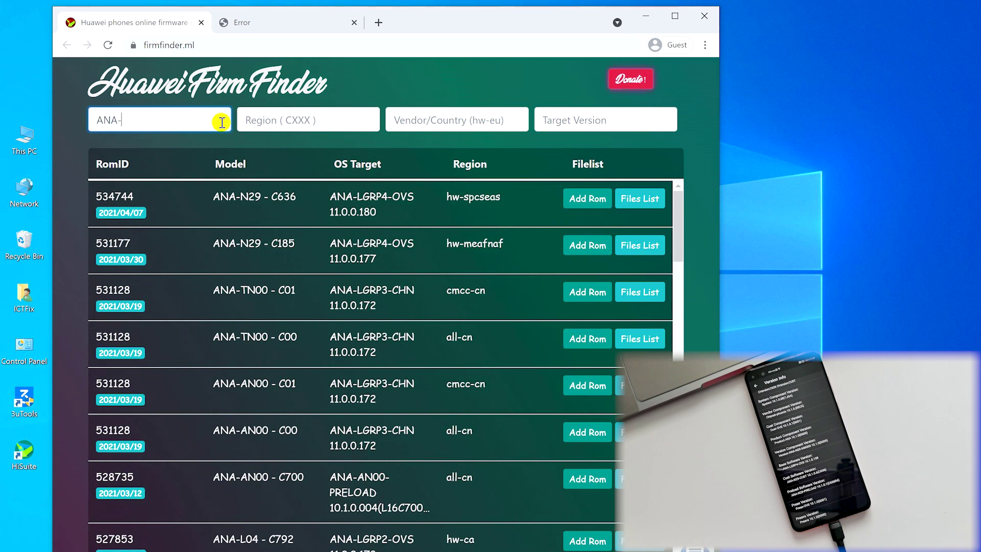
pyautogui.write('N29')
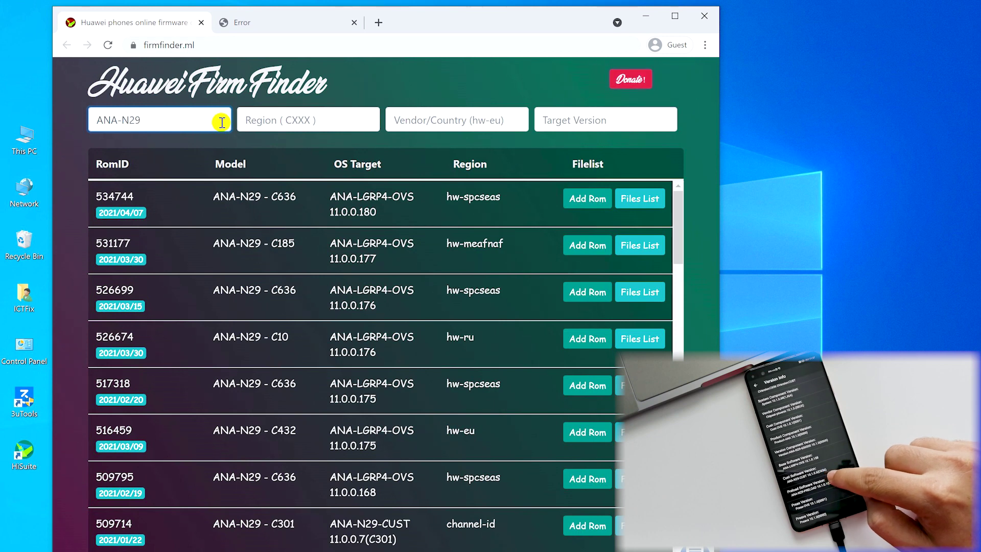
pyautogui.click(285, 121)
pyautogui.write('C636')
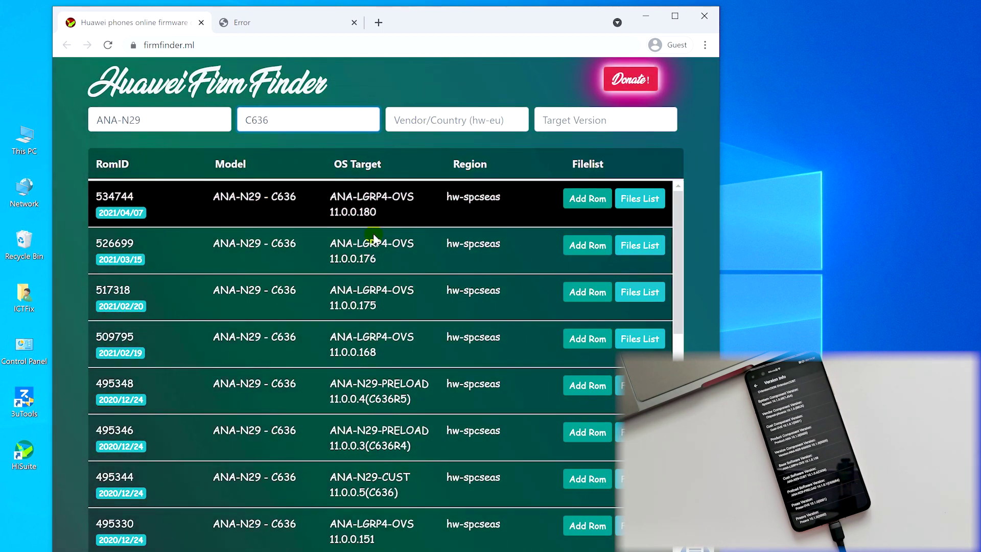
pyautogui.scroll(-5, 378, 236)
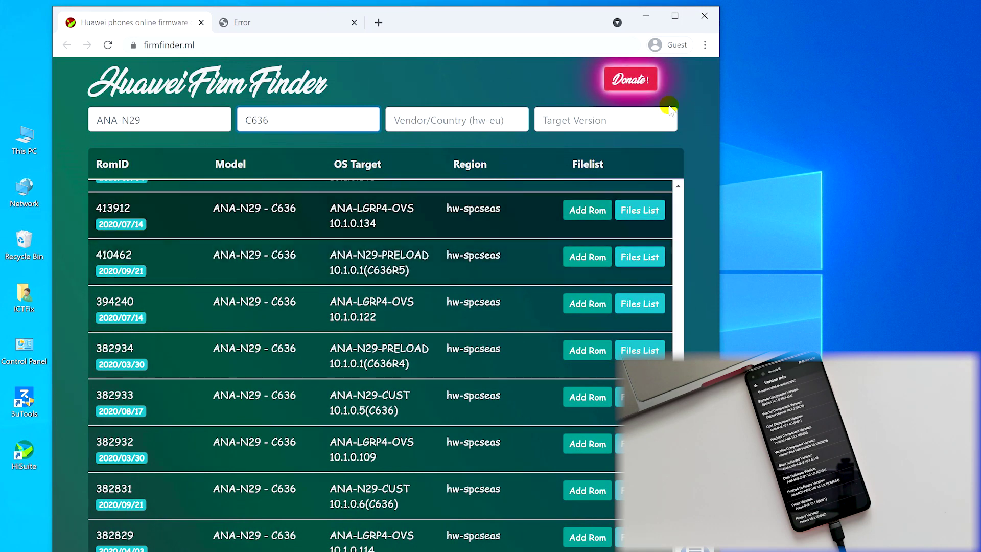
pyautogui.moveTo(440, 11); pyautogui.dragTo(431, 4)
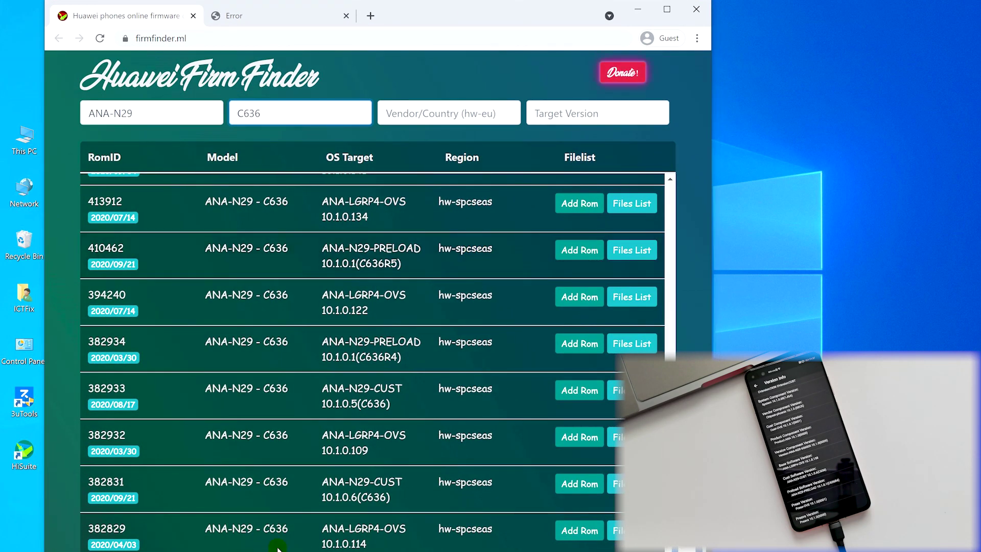
pyautogui.moveTo(328, 530); pyautogui.dragTo(221, 530)
pyautogui.moveTo(367, 530); pyautogui.dragTo(379, 529)
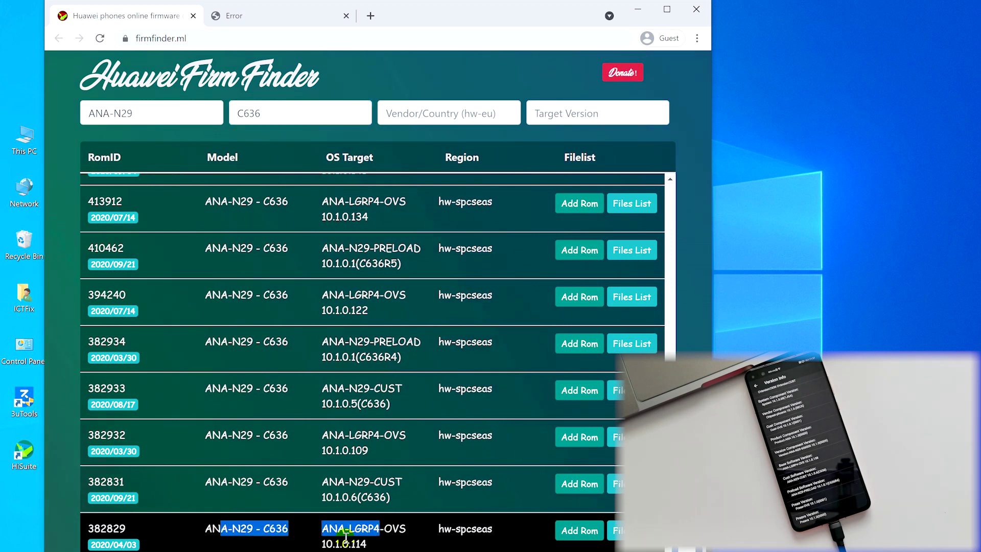
pyautogui.click(588, 532)
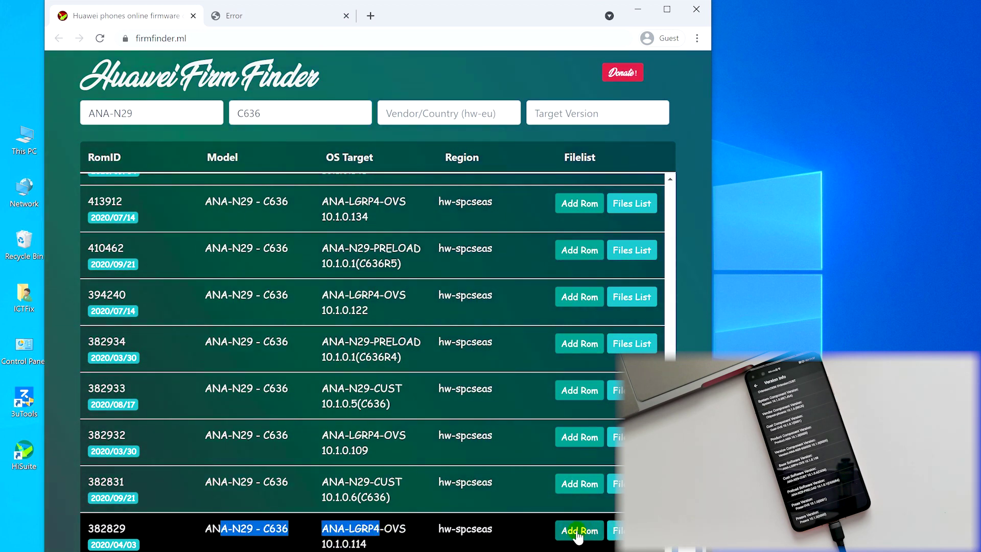
pyautogui.click(637, 9)
# Step: Launch HiSuite and reconnect the phone by entering its verification code
pyautogui.moveTo(274, 141); pyautogui.dragTo(186, 138)
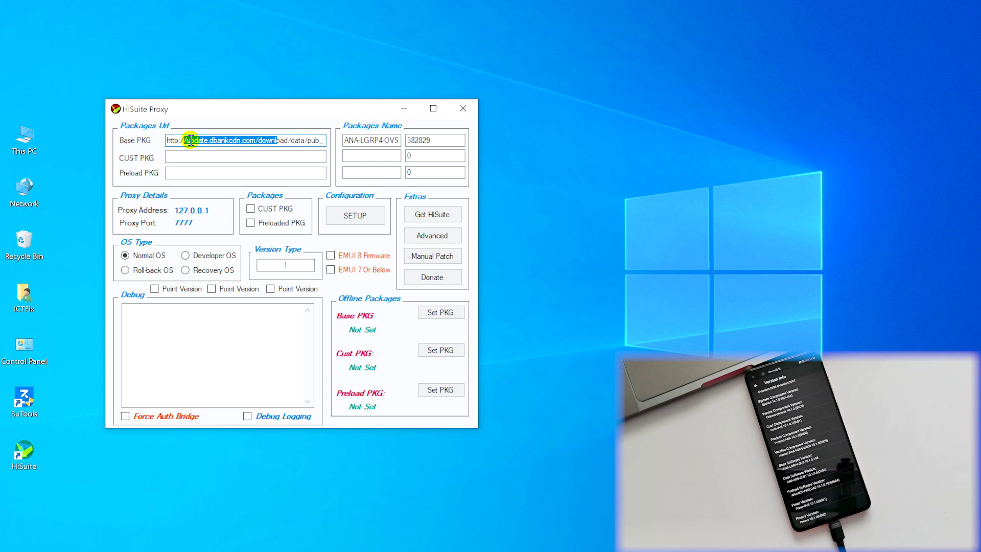
pyautogui.click(235, 138)
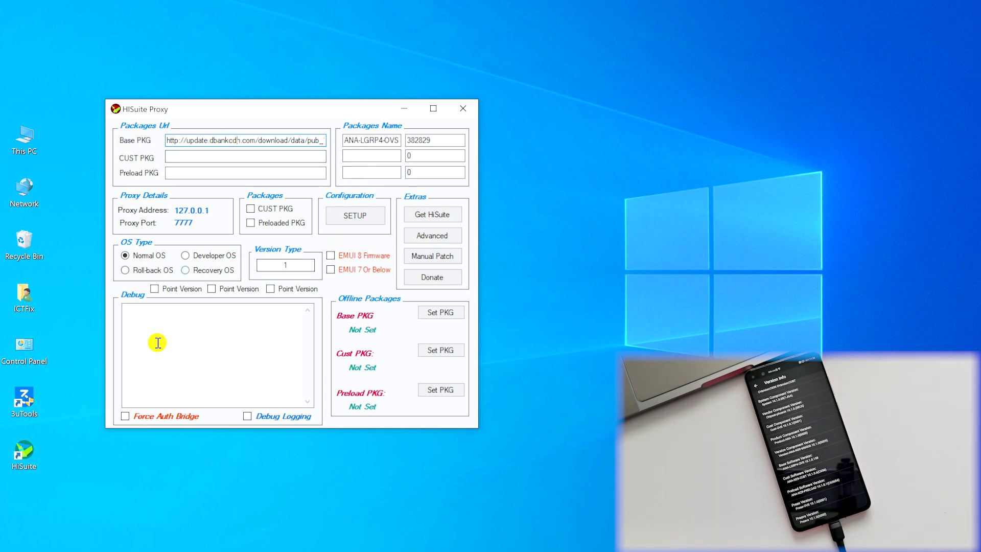
pyautogui.click(24, 452)
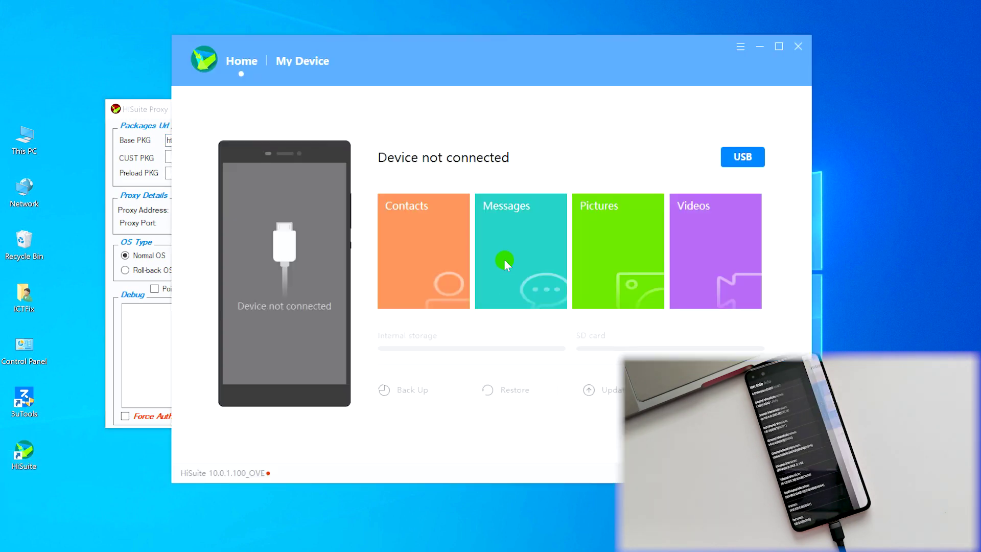
pyautogui.click(435, 231)
pyautogui.click(504, 234)
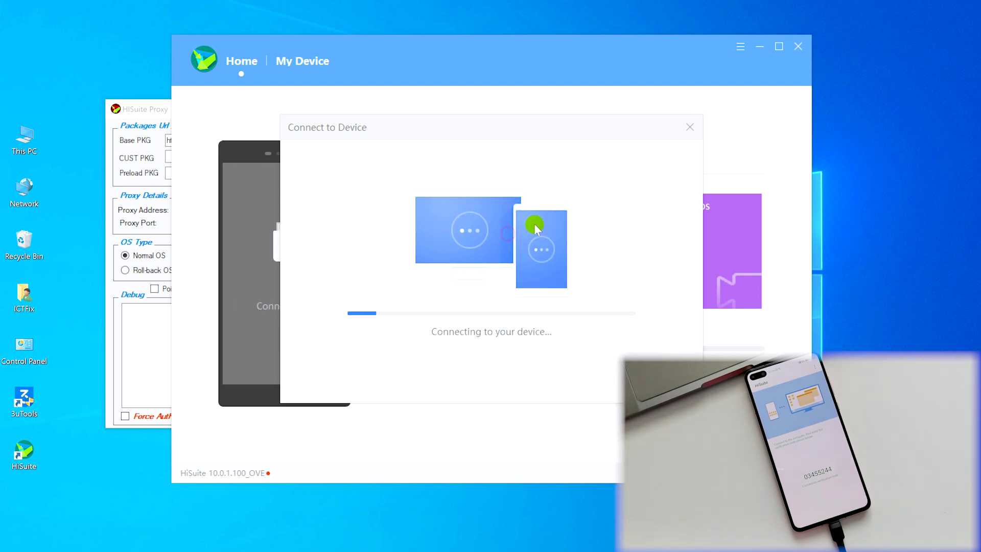
pyautogui.moveTo(164, 109); pyautogui.dragTo(95, 108)
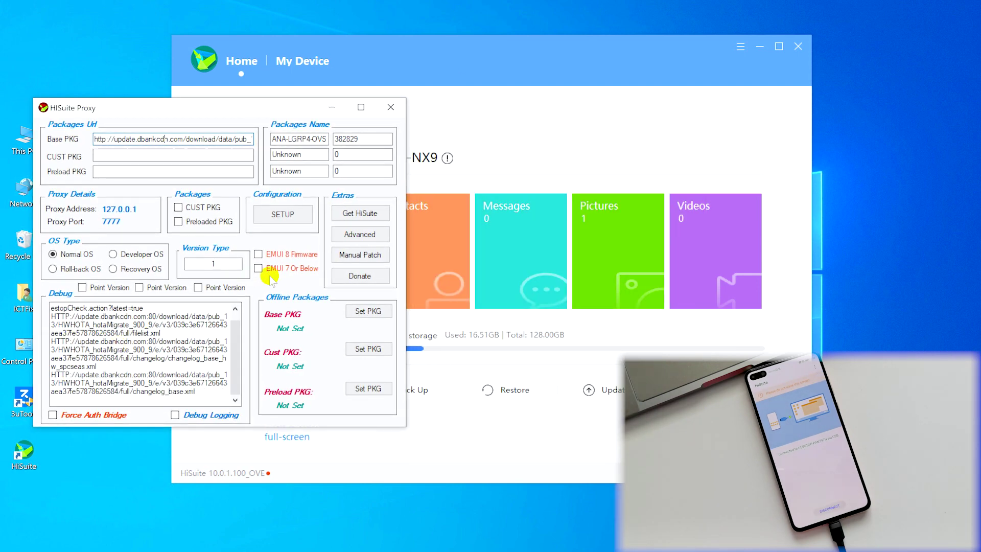
pyautogui.click(513, 67)
# Step: Accept the EMUI 10.1.0.114(C636E6R4P1) update and its license terms to start it
pyautogui.click(611, 391)
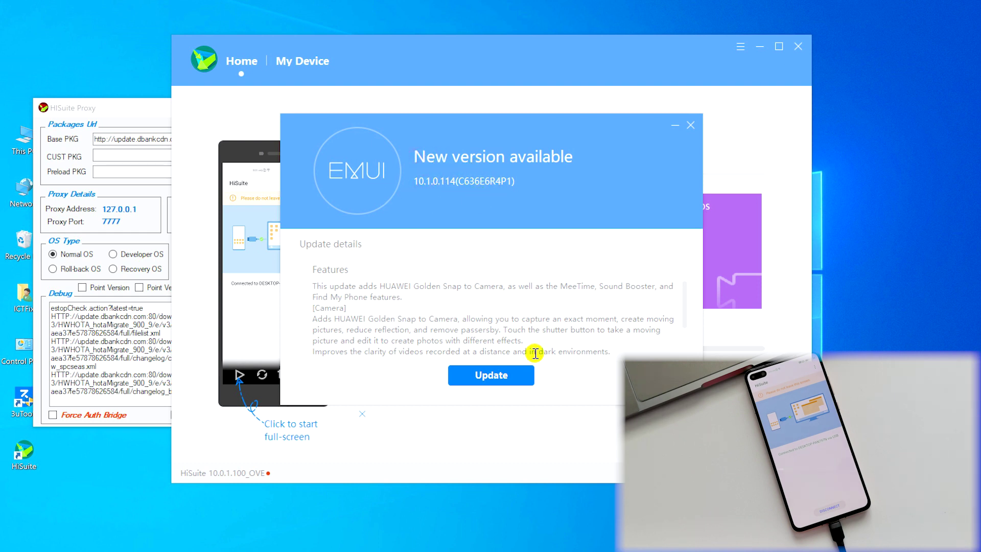
pyautogui.click(497, 371)
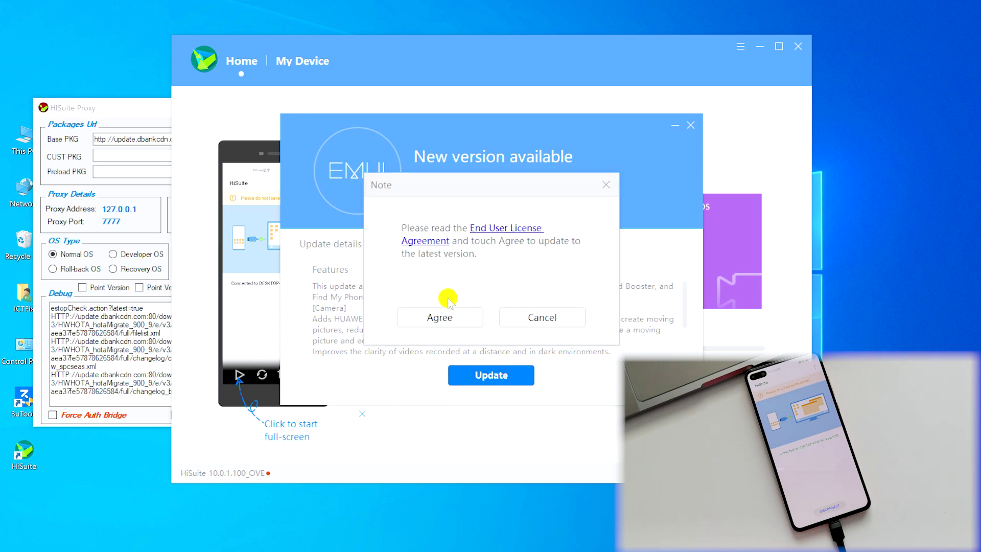
pyautogui.click(451, 316)
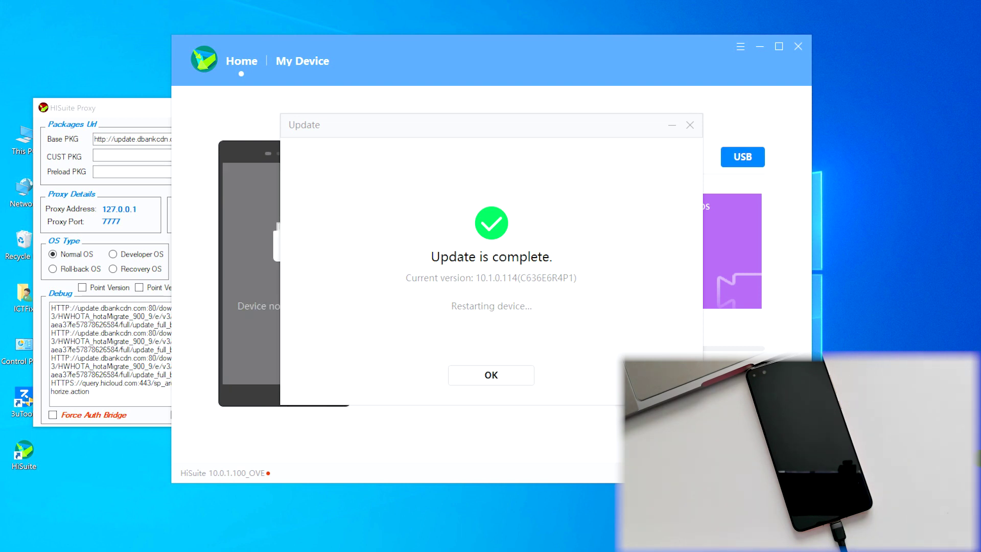
# Step: Dismiss the Update is complete notice and bring HiSuite Proxy to the front
pyautogui.click(490, 373)
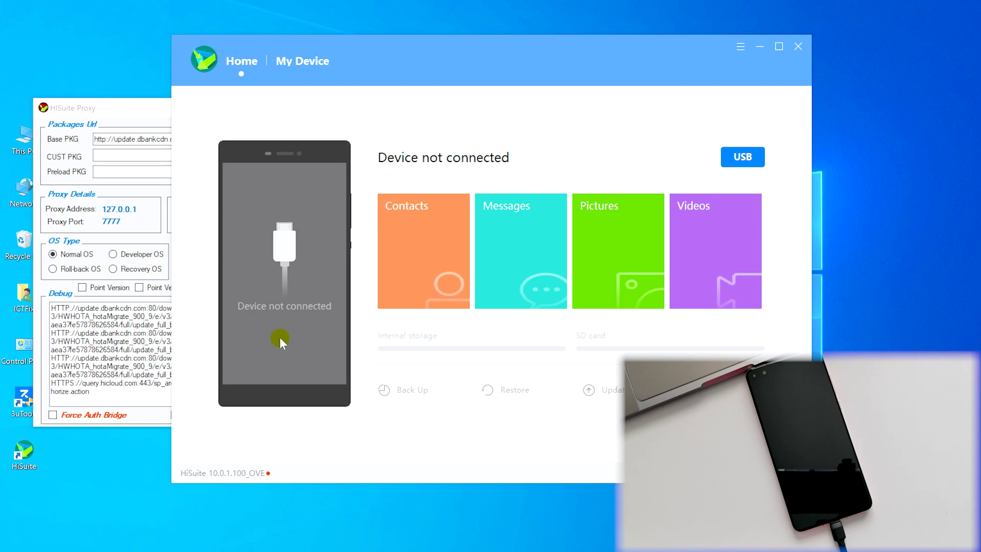
pyautogui.click(125, 105)
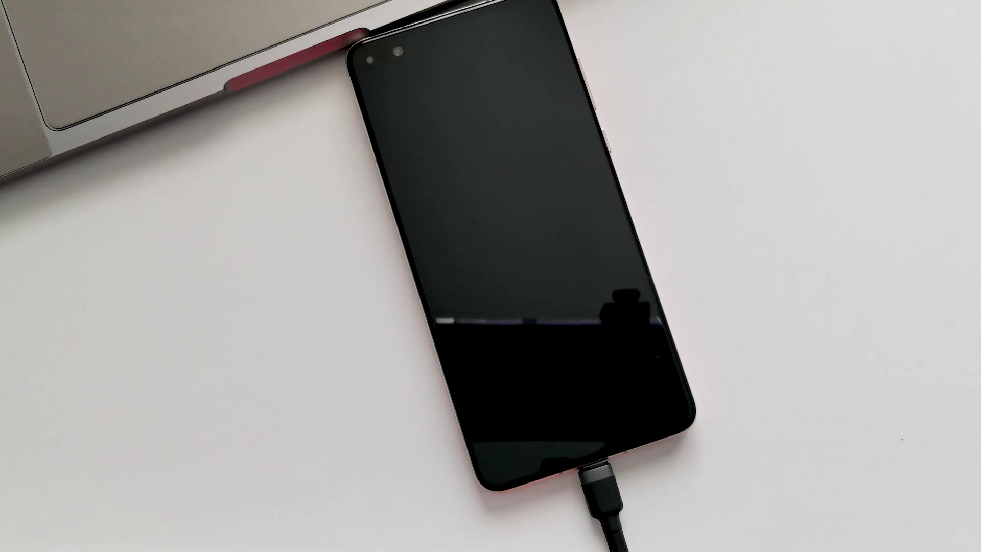